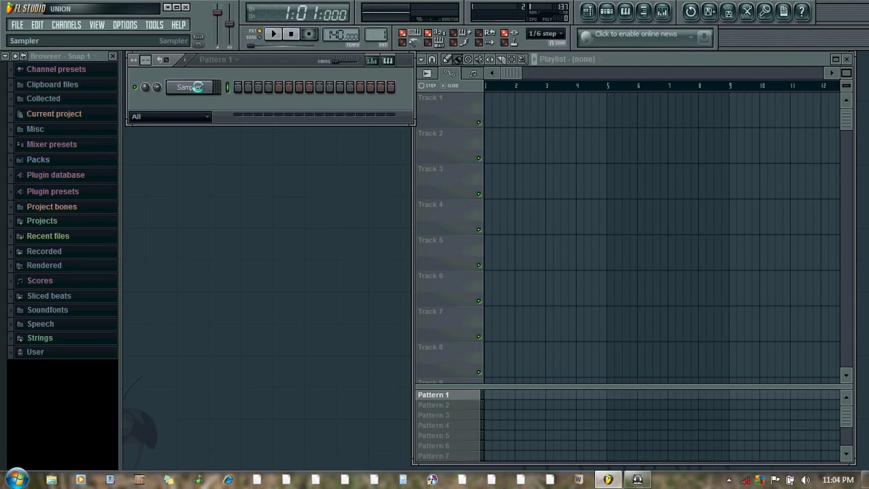
Step: Replace the Sampler channel with the Edirol Orchestral instrument
{"action": "right_click", "coordinate": [188, 87]}
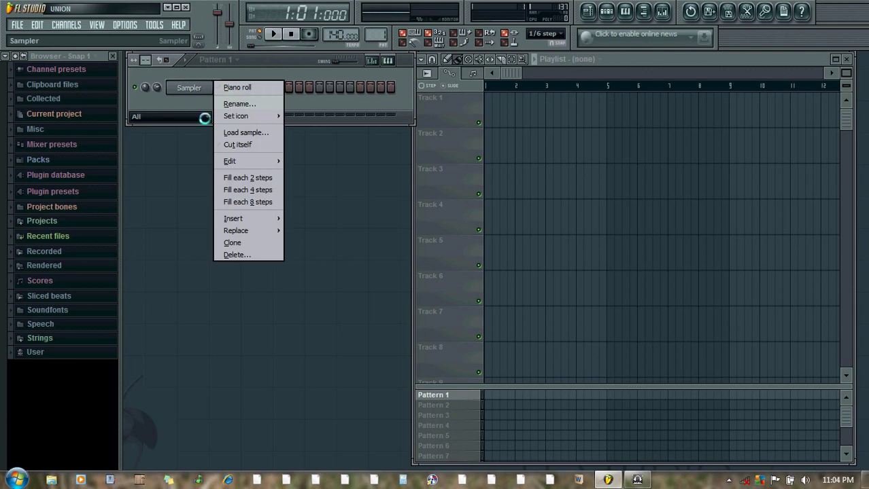
{"action": "mouse_move", "coordinate": [265, 230]}
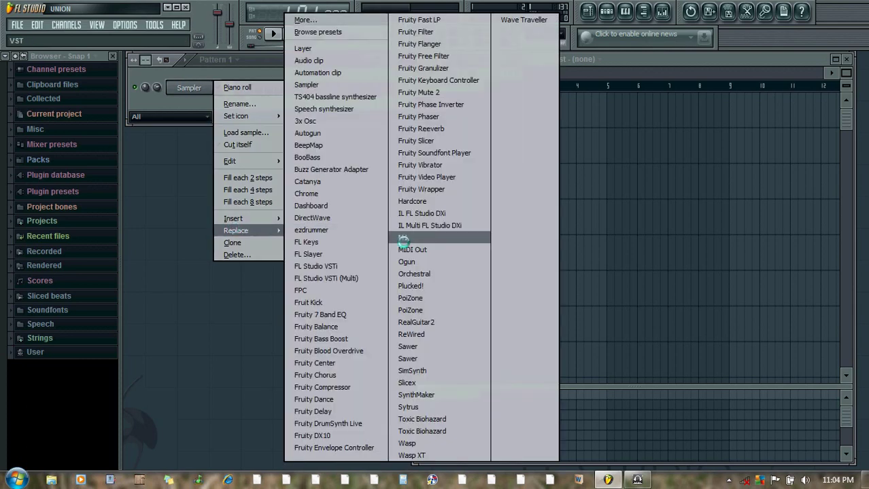
{"action": "left_click", "coordinate": [406, 274]}
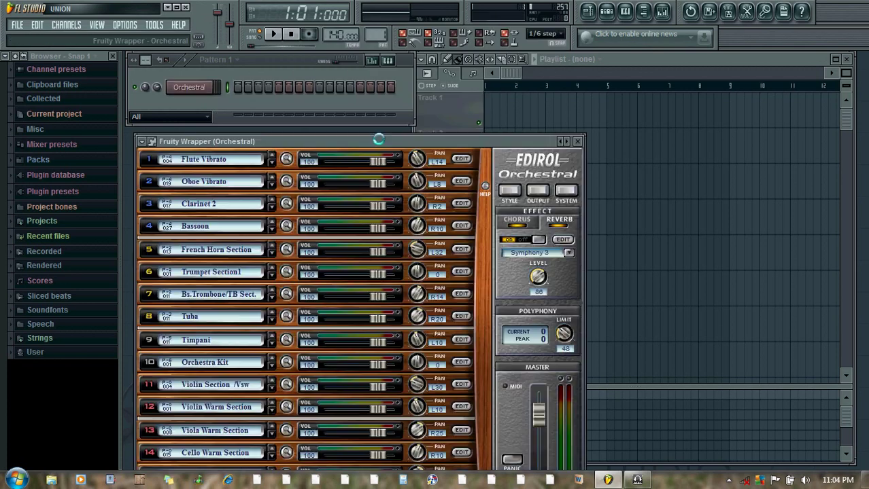
Step: Move the Orchestral plugin window to the right over the playlist
{"action": "left_click_drag", "start_coordinate": [376, 136], "coordinate": [655, 71]}
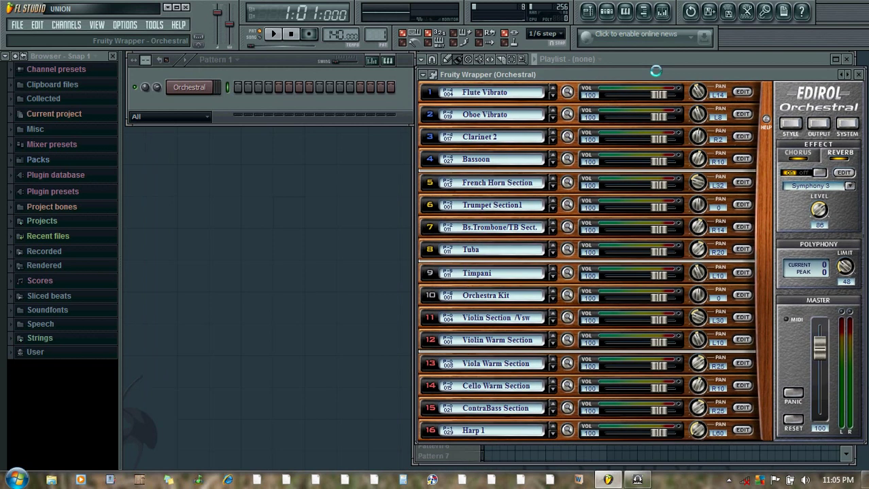
{"action": "left_click", "coordinate": [60, 24]}
{"action": "mouse_move", "coordinate": [63, 37]}
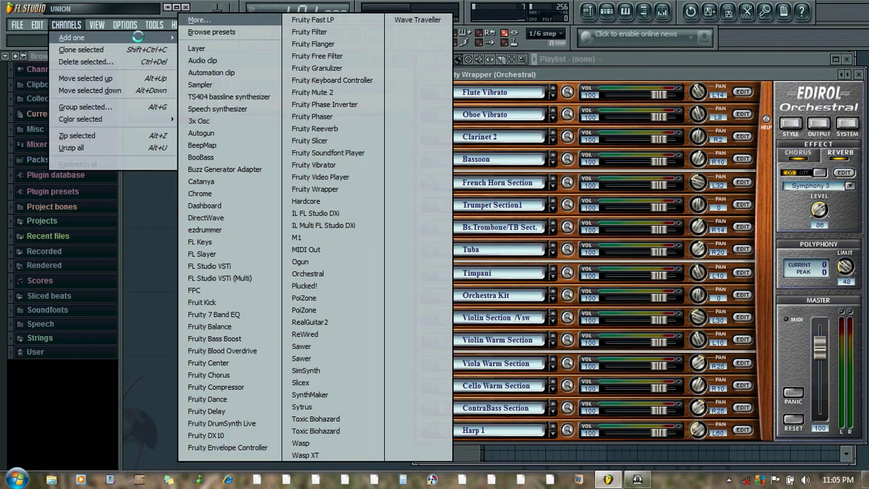
Step: Add a MIDI Out channel beside Orchestral and reposition its settings window
{"action": "left_click", "coordinate": [299, 249]}
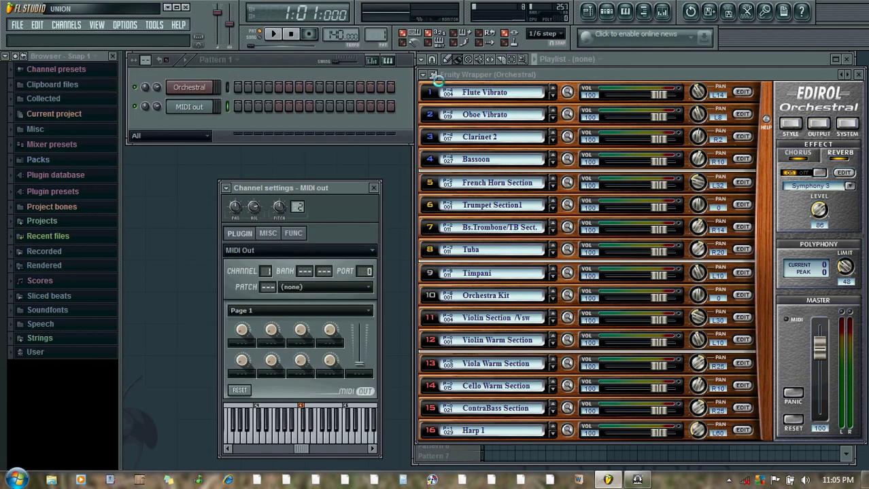
{"action": "left_click_drag", "start_coordinate": [324, 185], "coordinate": [232, 151]}
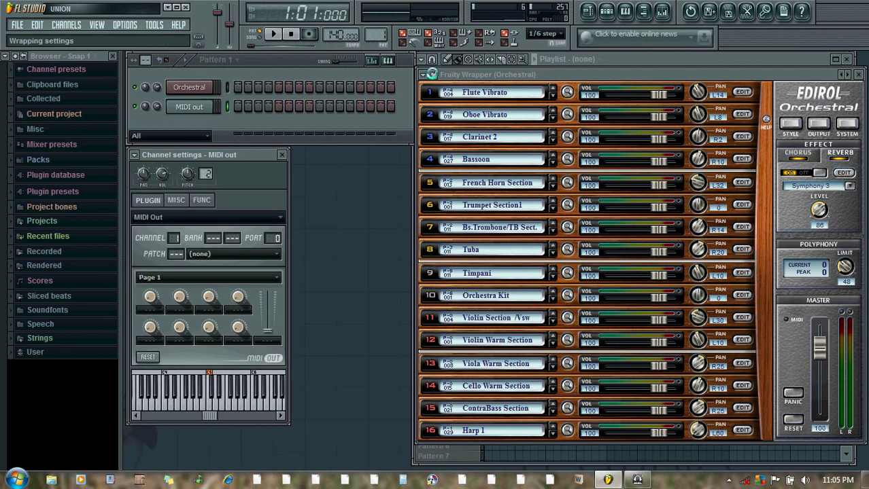
{"action": "left_click", "coordinate": [431, 74]}
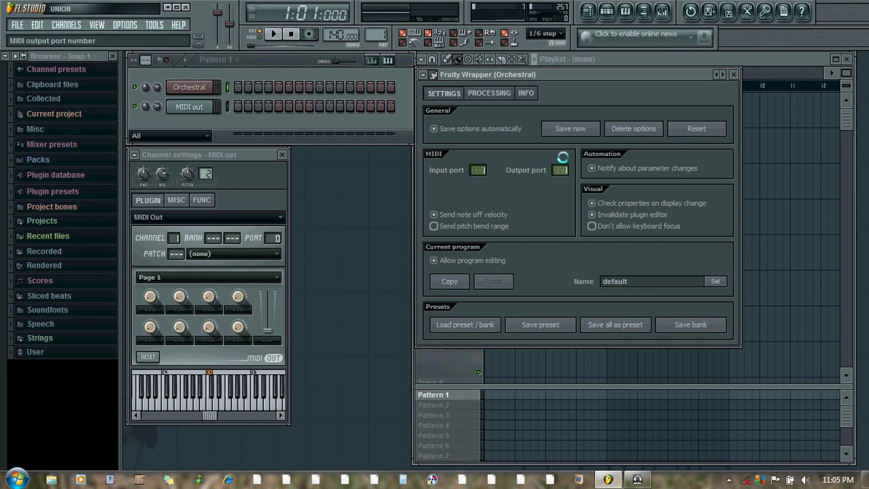
{"action": "left_click", "coordinate": [272, 237]}
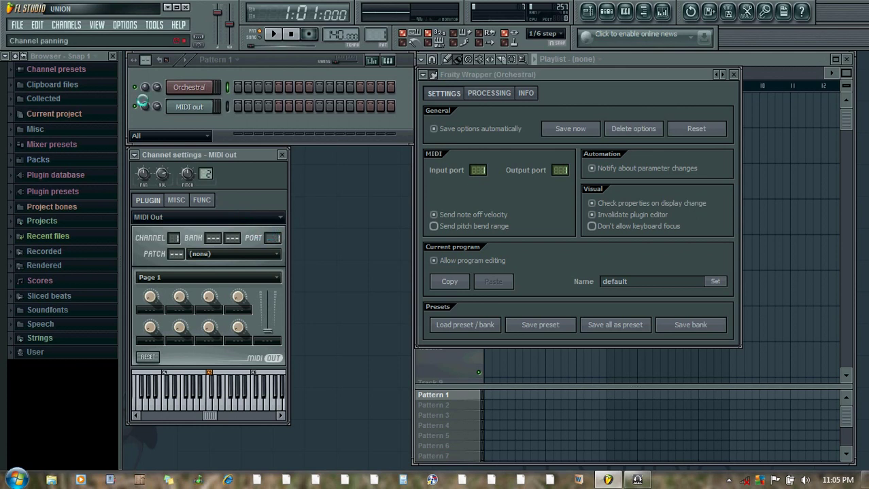
Step: Rescan the connected MIDI devices in the MIDI settings
{"action": "left_click", "coordinate": [124, 24]}
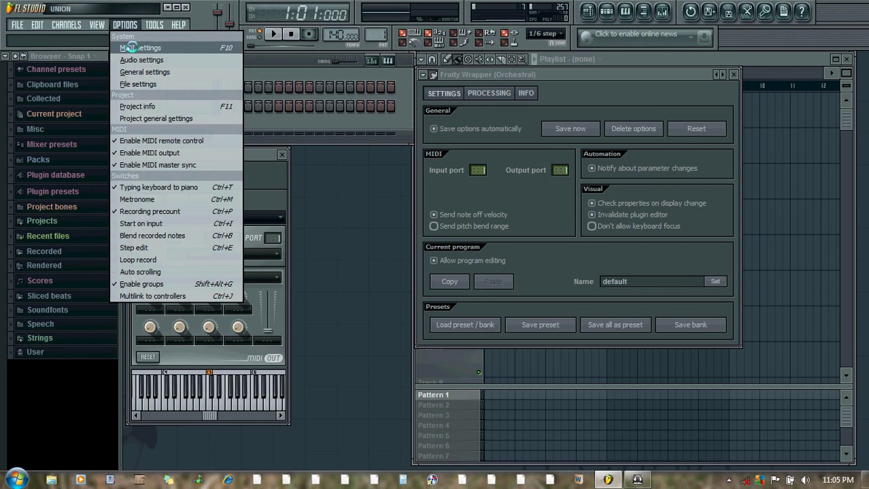
{"action": "left_click", "coordinate": [129, 47]}
{"action": "left_click", "coordinate": [362, 413]}
{"action": "left_click", "coordinate": [362, 412]}
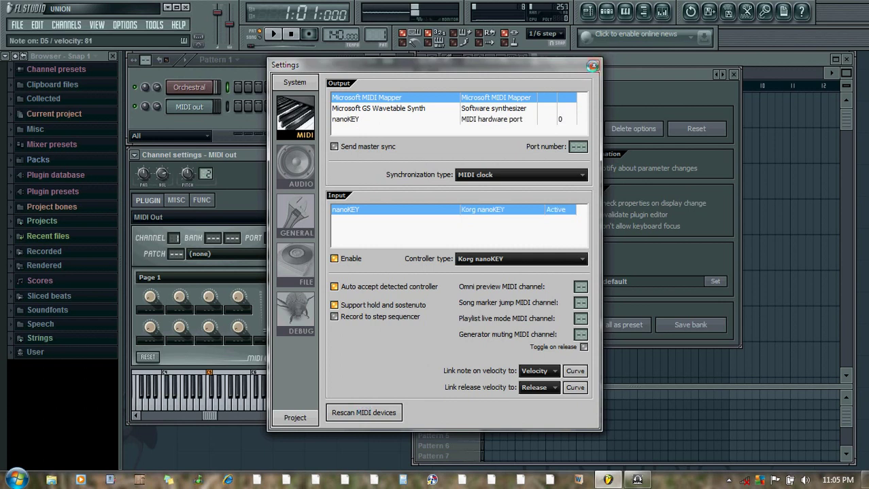
{"action": "left_click", "coordinate": [593, 65]}
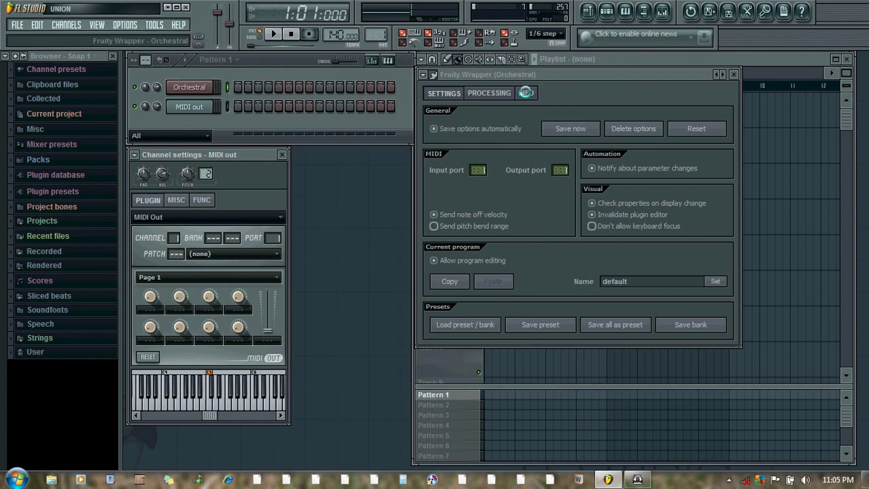
Step: Set Edirol master and Flute Vibrato volume to 127, assigning flute volume to controller 7, channel 1
{"action": "left_click", "coordinate": [433, 75]}
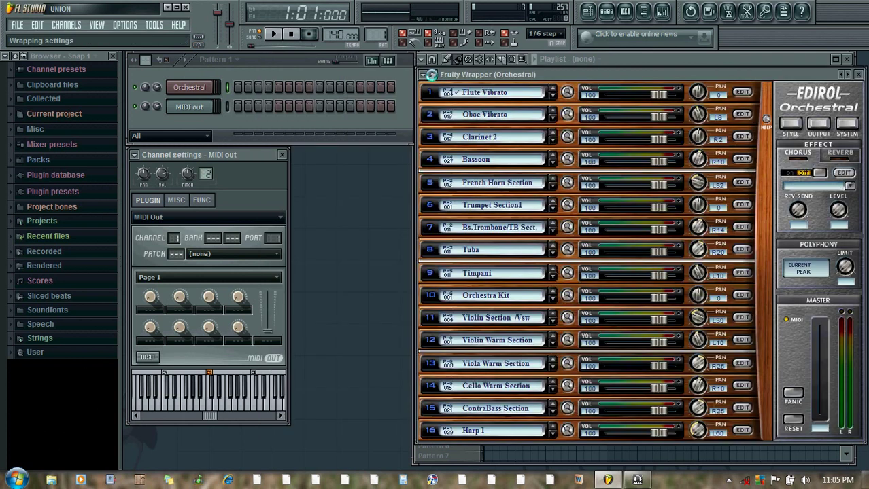
{"action": "left_click_drag", "start_coordinate": [810, 352], "coordinate": [819, 322]}
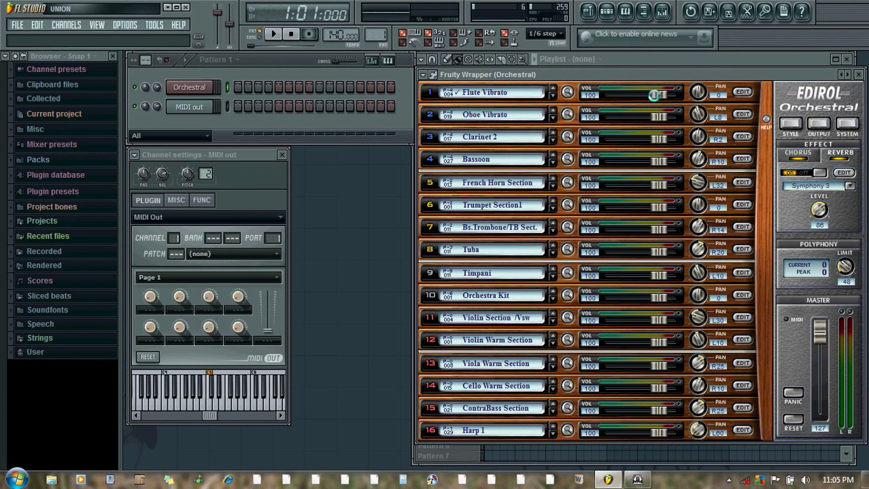
{"action": "left_click_drag", "start_coordinate": [654, 95], "coordinate": [673, 93]}
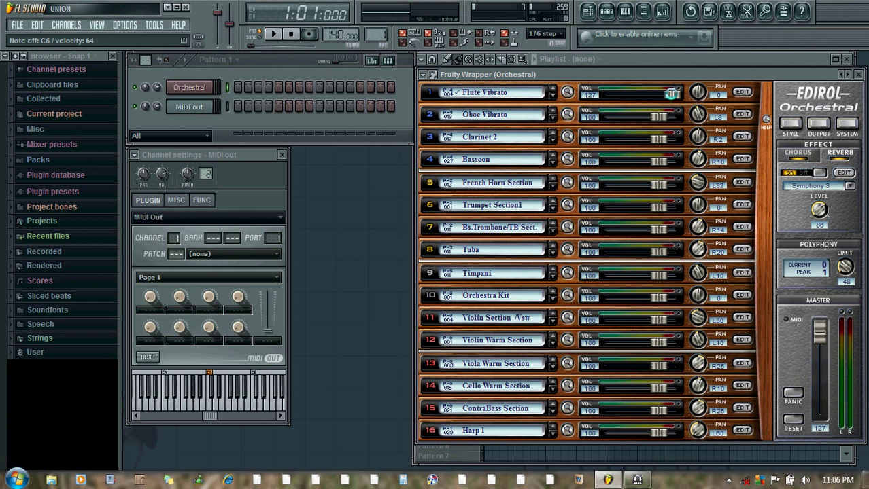
{"action": "right_click", "coordinate": [671, 93]}
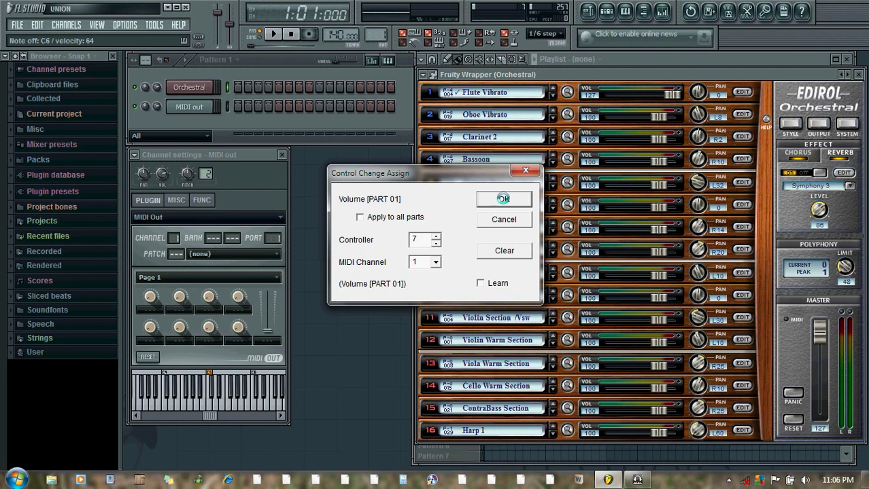
{"action": "left_click", "coordinate": [504, 199]}
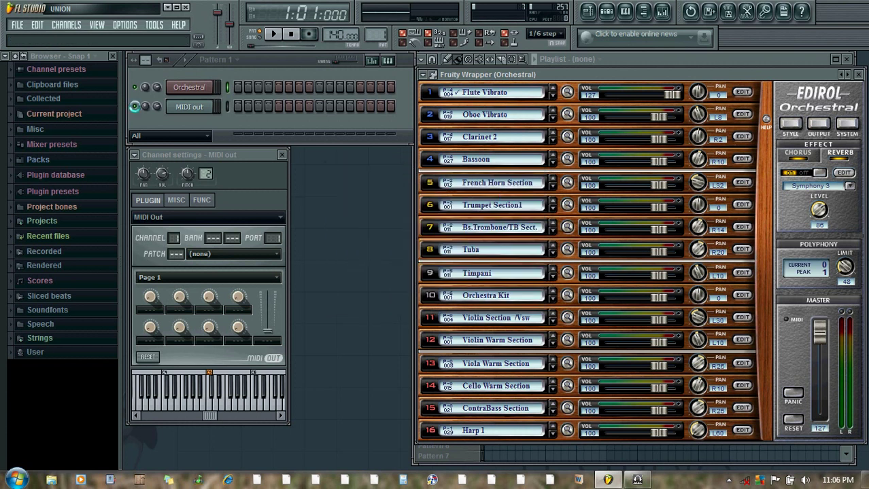
Step: Link the Fruity Wrapper's MIDI CC #7 (Main volume) to a hardware controller knob
{"action": "left_click", "coordinate": [61, 115]}
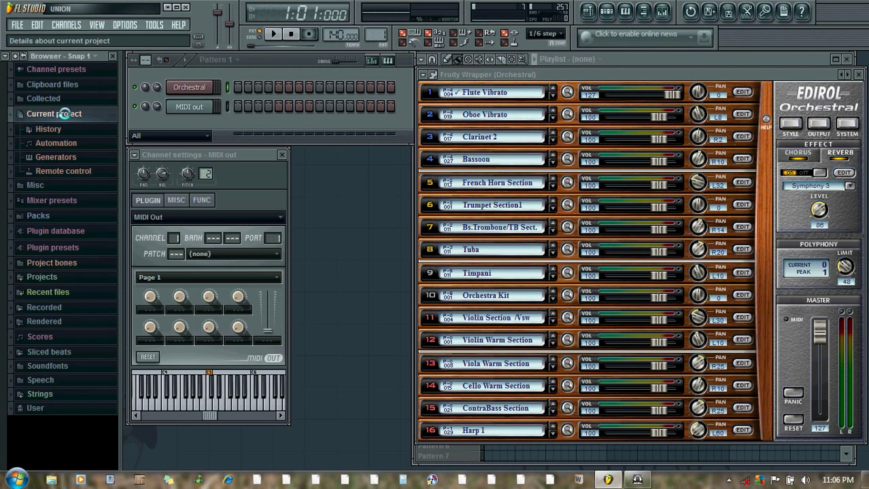
{"action": "left_click", "coordinate": [62, 157]}
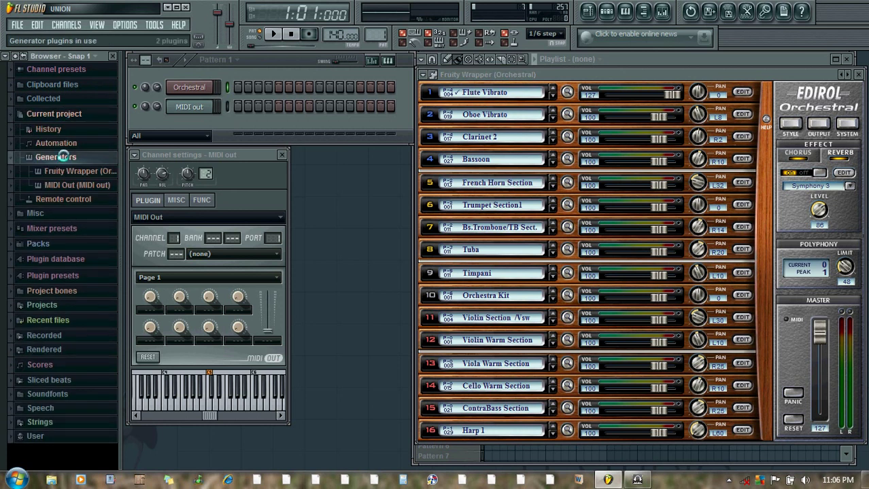
{"action": "left_click", "coordinate": [63, 171]}
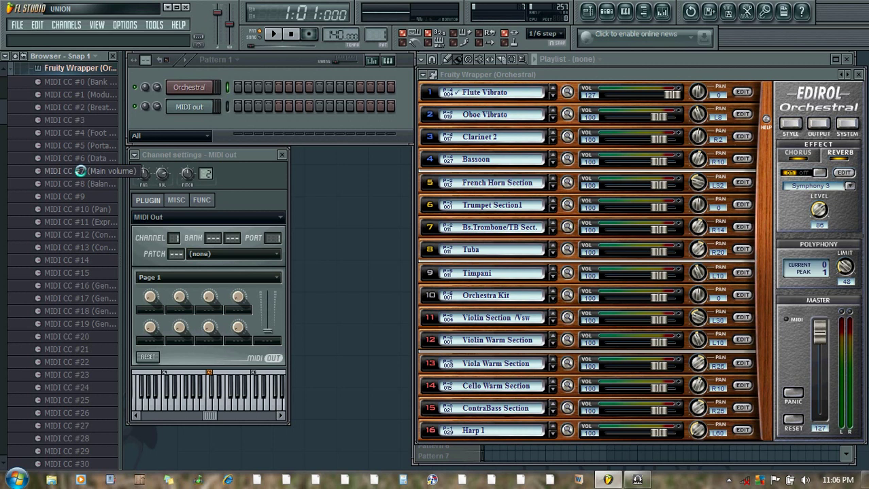
{"action": "right_click", "coordinate": [81, 170]}
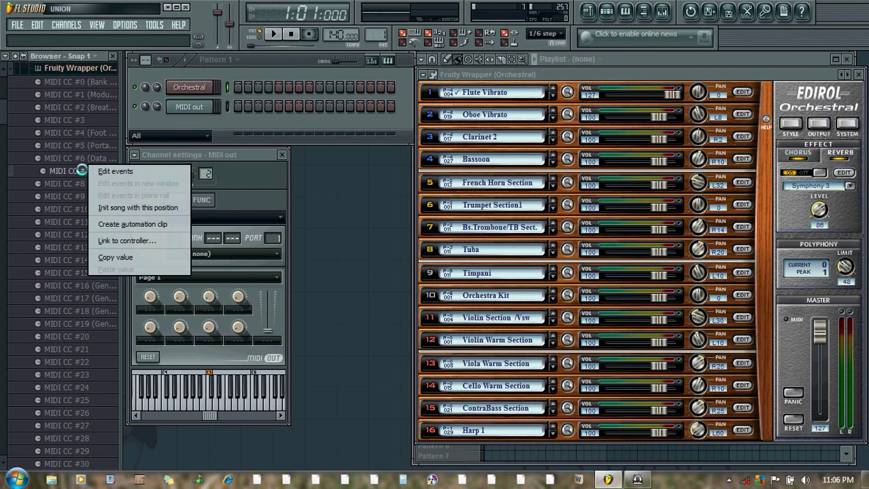
{"action": "left_click", "coordinate": [109, 241]}
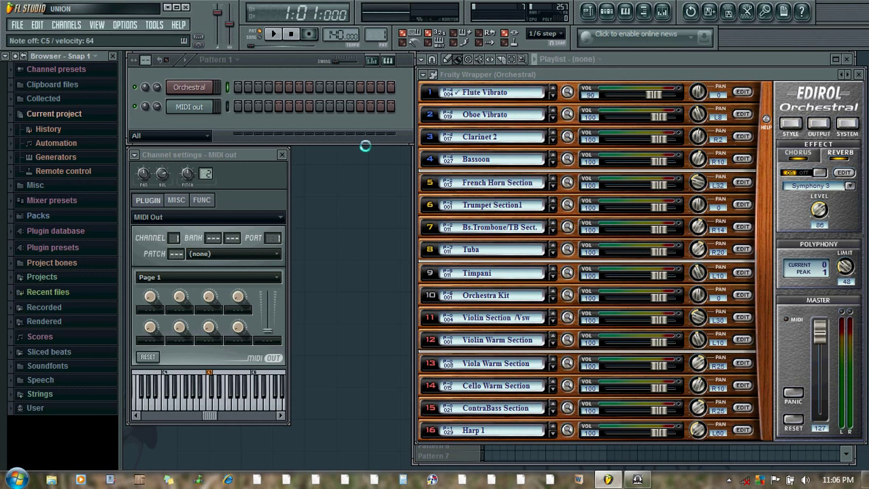
Step: Record a 28-note live take into the MIDI Out channel's piano roll
{"action": "right_click", "coordinate": [189, 107]}
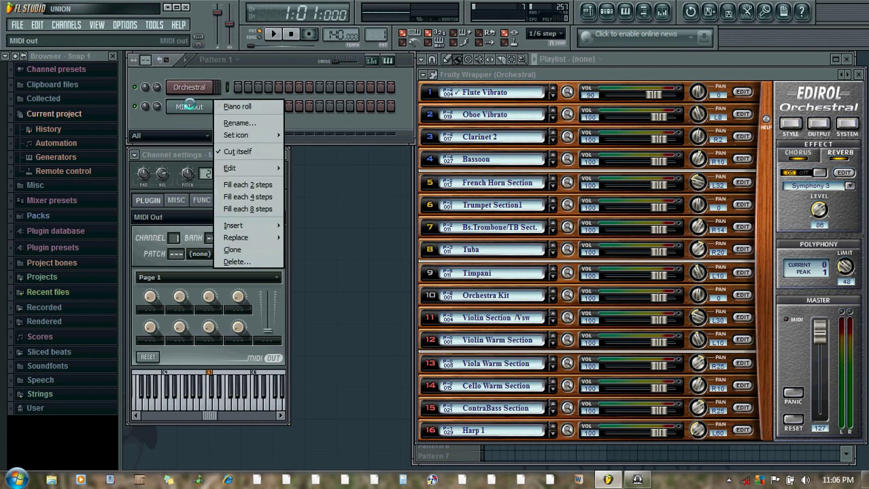
{"action": "left_click", "coordinate": [238, 106]}
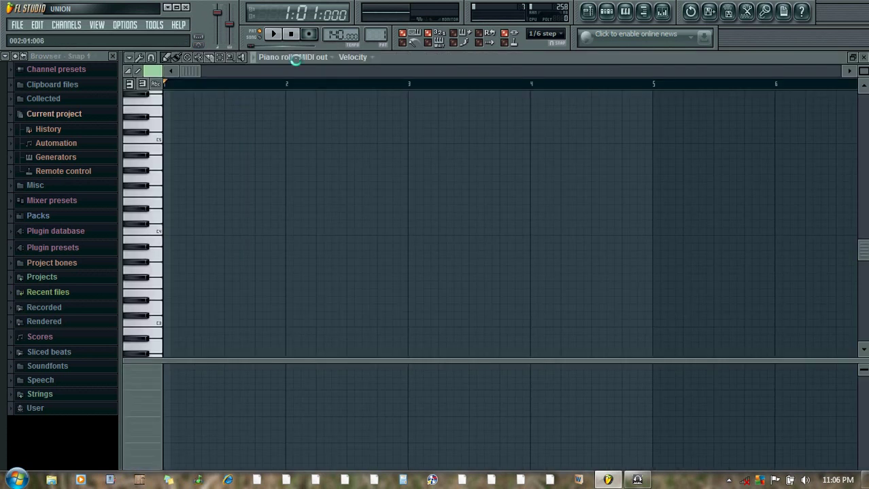
{"action": "left_click", "coordinate": [308, 34]}
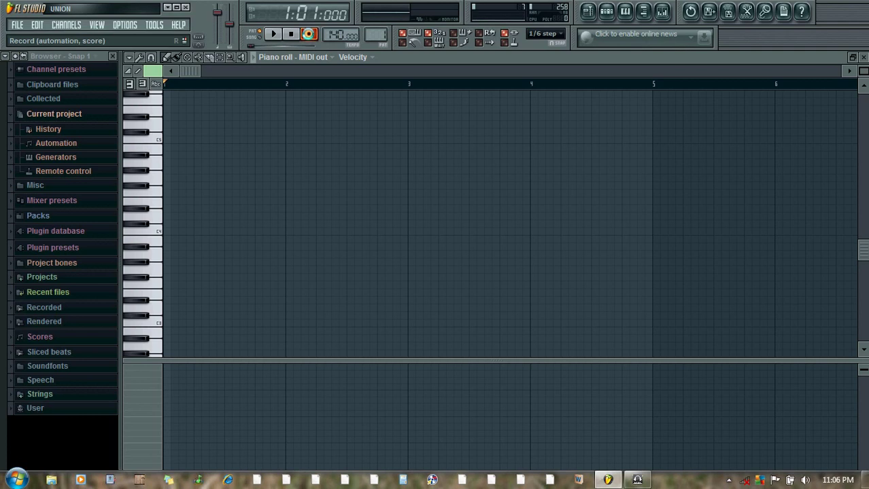
{"action": "left_click", "coordinate": [272, 34]}
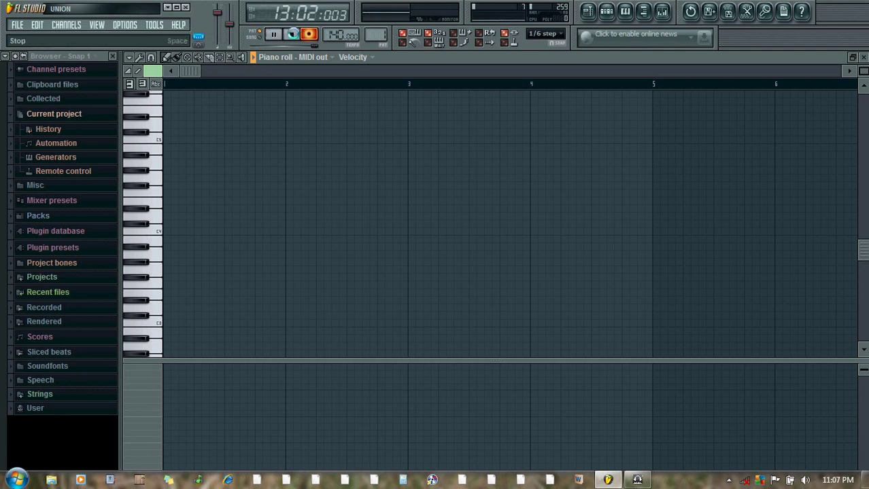
{"action": "left_click", "coordinate": [291, 34]}
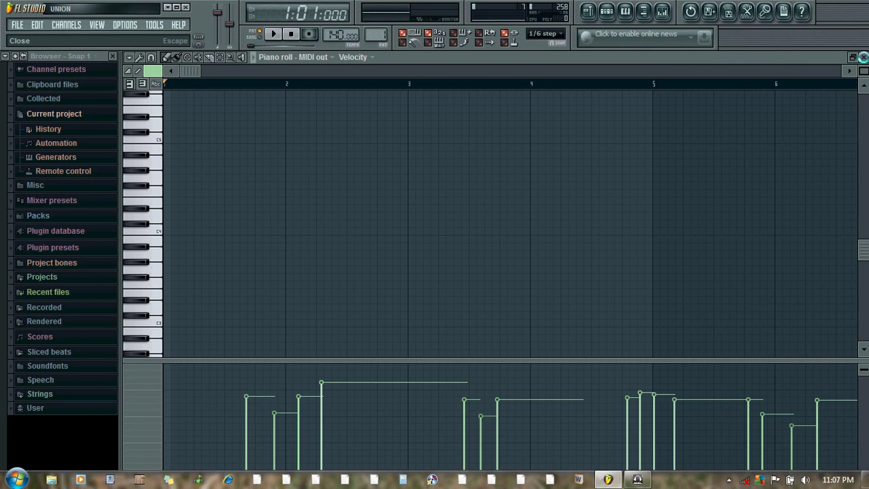
{"action": "left_click", "coordinate": [862, 57]}
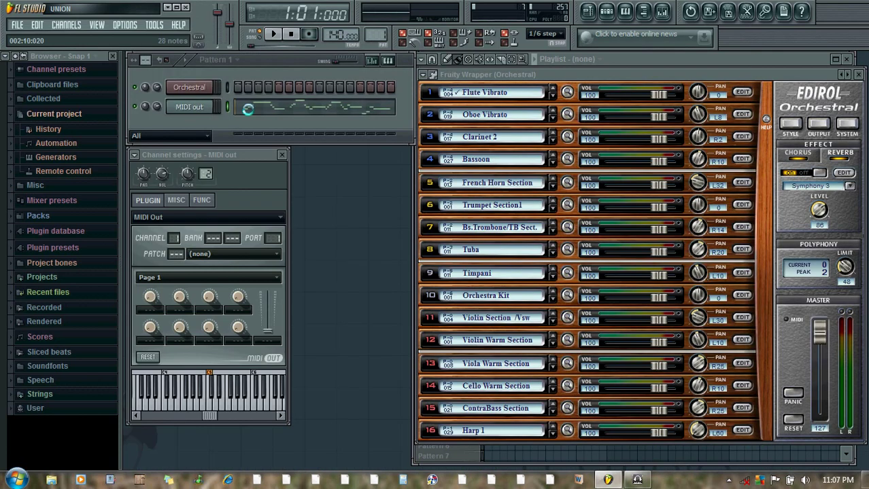
Step: Select Flute Vibrato in slot 1 and record the controller's volume moves during playback
{"action": "left_click", "coordinate": [455, 93]}
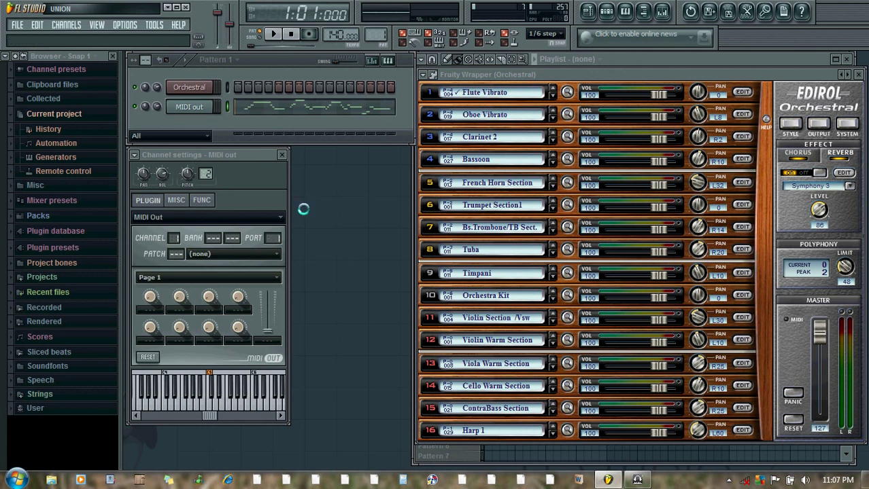
{"action": "left_click", "coordinate": [309, 34]}
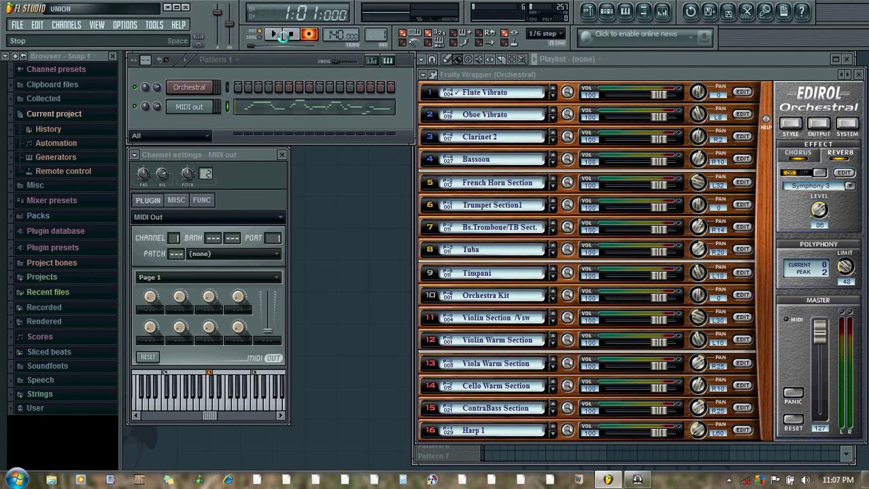
{"action": "left_click", "coordinate": [273, 34]}
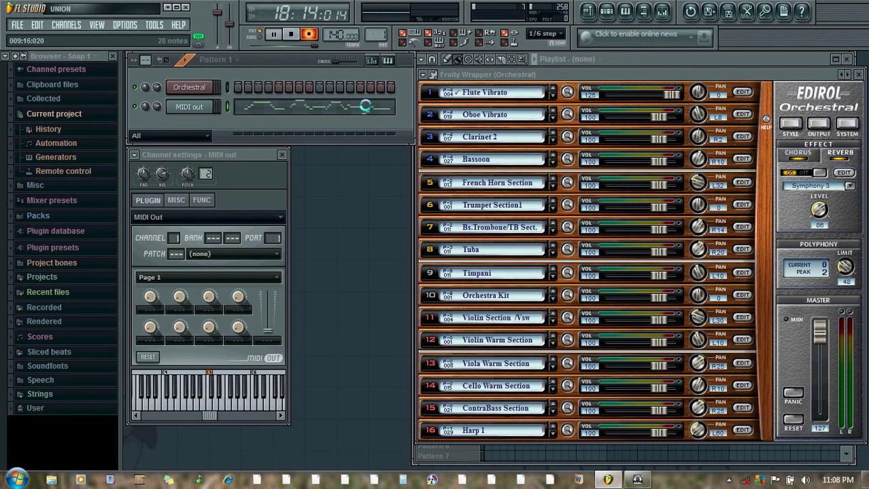
{"action": "left_click", "coordinate": [291, 34]}
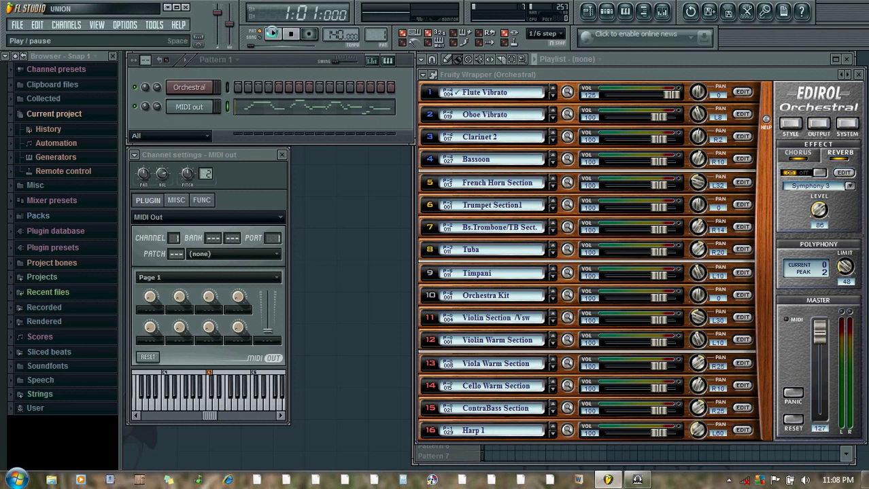
{"action": "left_click", "coordinate": [272, 34]}
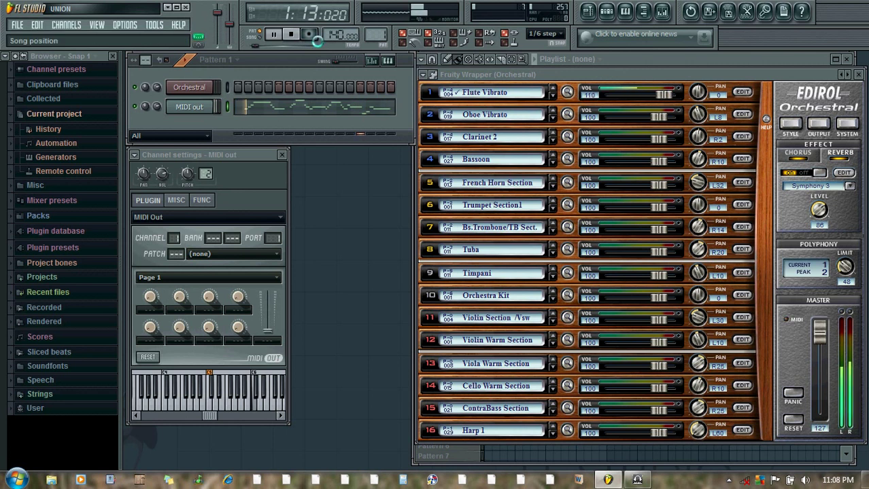
{"action": "left_click", "coordinate": [290, 34]}
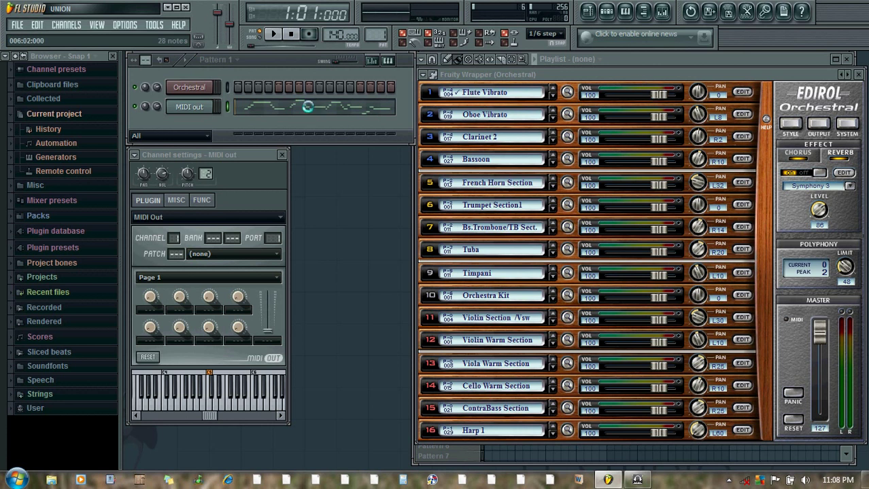
Step: Display the Orchestral MIDI CC #7 (Main volume) events in the MIDI Out piano roll
{"action": "left_click", "coordinate": [307, 107]}
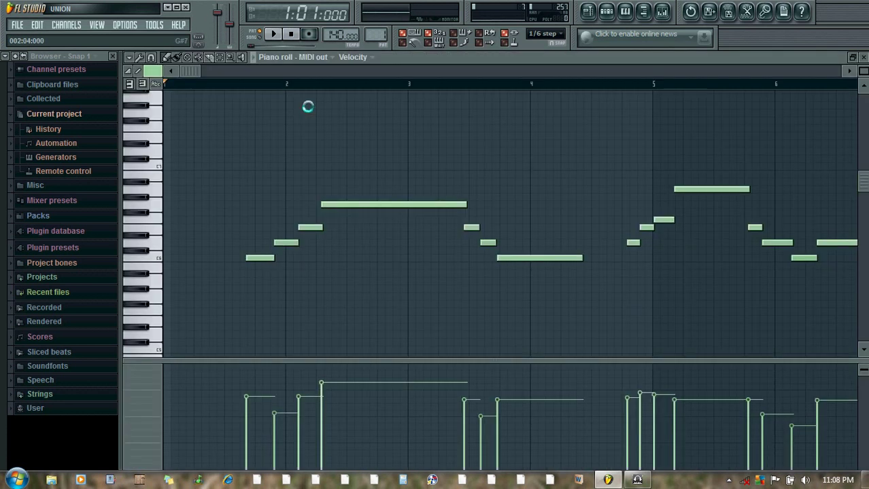
{"action": "left_click", "coordinate": [370, 57]}
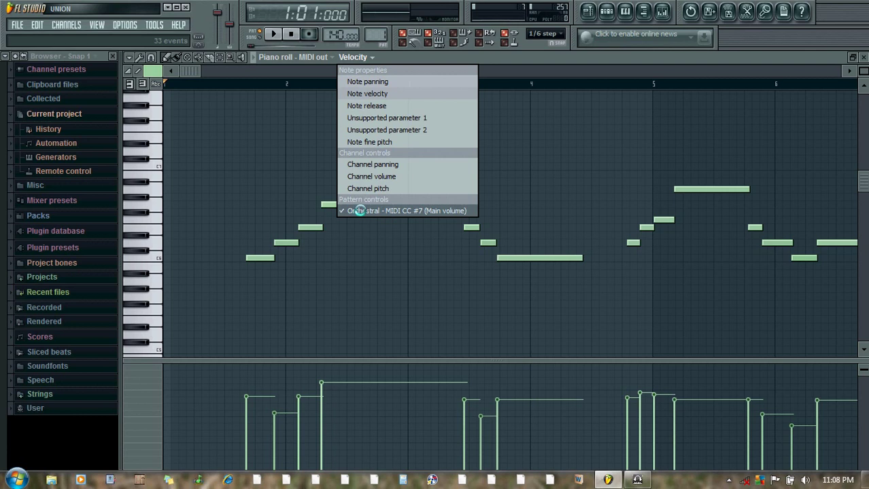
{"action": "left_click", "coordinate": [417, 211]}
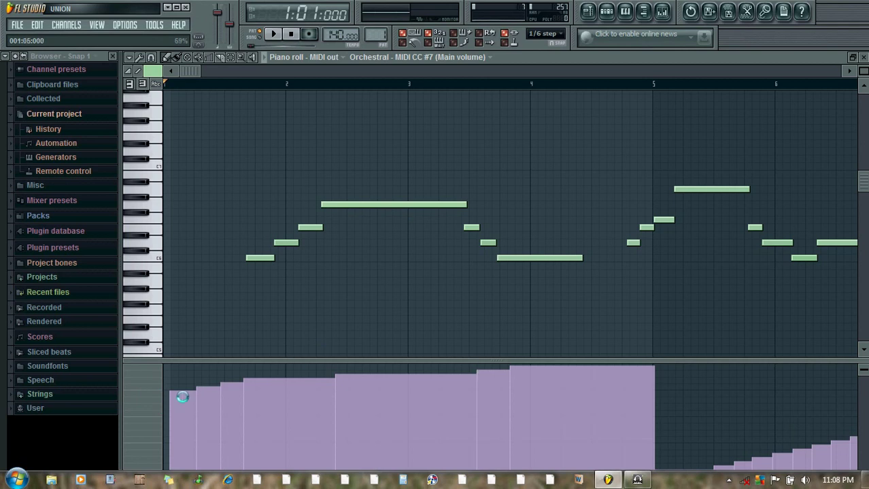
Step: Repaint the CC #7 curve: steadier at the start, raised later, fading to zero by bar 12
{"action": "left_click_drag", "start_coordinate": [163, 404], "coordinate": [218, 403]}
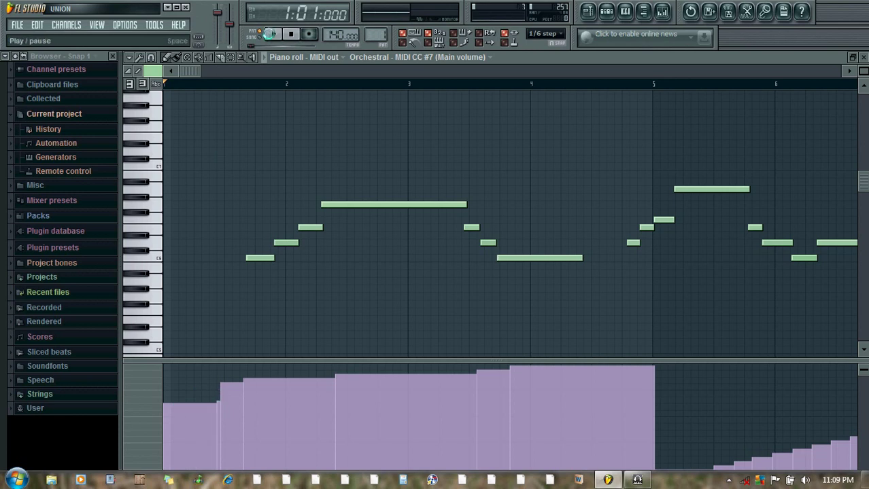
{"action": "left_click", "coordinate": [270, 34]}
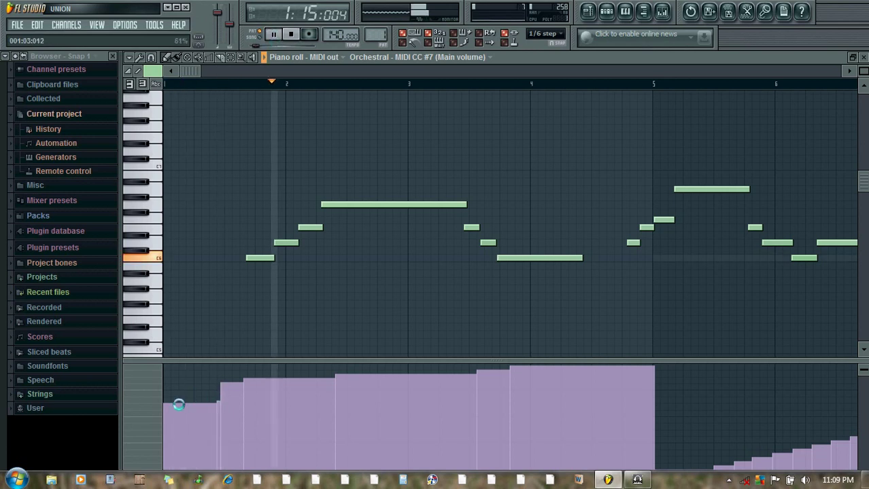
{"action": "mouse_move", "coordinate": [166, 405]}
{"action": "left_mouse_down"}
{"action": "mouse_move", "coordinate": [409, 365]}
{"action": "mouse_move", "coordinate": [525, 370]}
{"action": "mouse_move", "coordinate": [584, 385]}
{"action": "mouse_move", "coordinate": [689, 361]}
{"action": "mouse_move", "coordinate": [696, 367]}
{"action": "mouse_move", "coordinate": [677, 364]}
{"action": "mouse_move", "coordinate": [725, 377]}
{"action": "mouse_move", "coordinate": [809, 364]}
{"action": "left_mouse_up"}
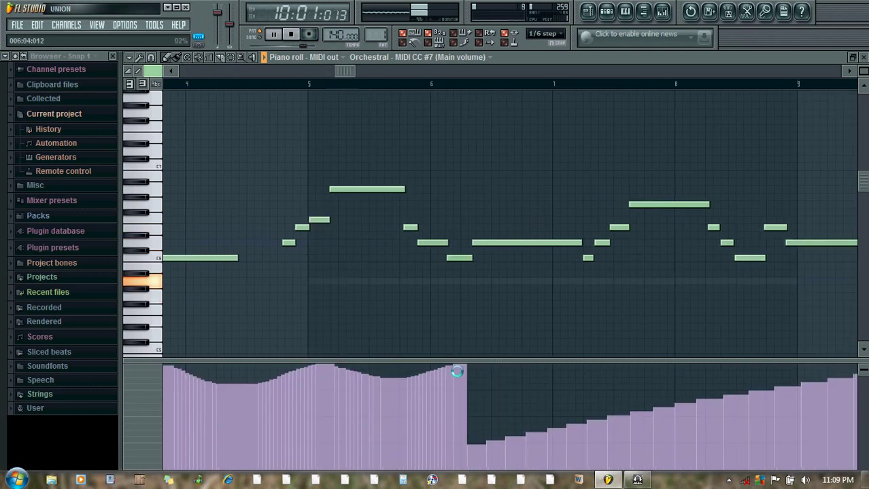
{"action": "mouse_move", "coordinate": [456, 371]}
{"action": "left_mouse_down"}
{"action": "mouse_move", "coordinate": [464, 361]}
{"action": "mouse_move", "coordinate": [525, 361]}
{"action": "mouse_move", "coordinate": [616, 381]}
{"action": "mouse_move", "coordinate": [721, 382]}
{"action": "mouse_move", "coordinate": [771, 365]}
{"action": "left_mouse_up"}
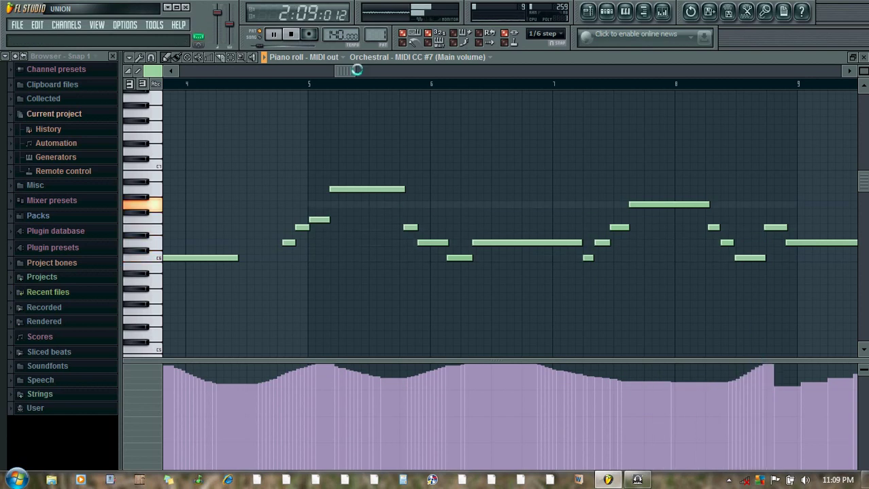
{"action": "left_click_drag", "start_coordinate": [356, 70], "coordinate": [504, 71]}
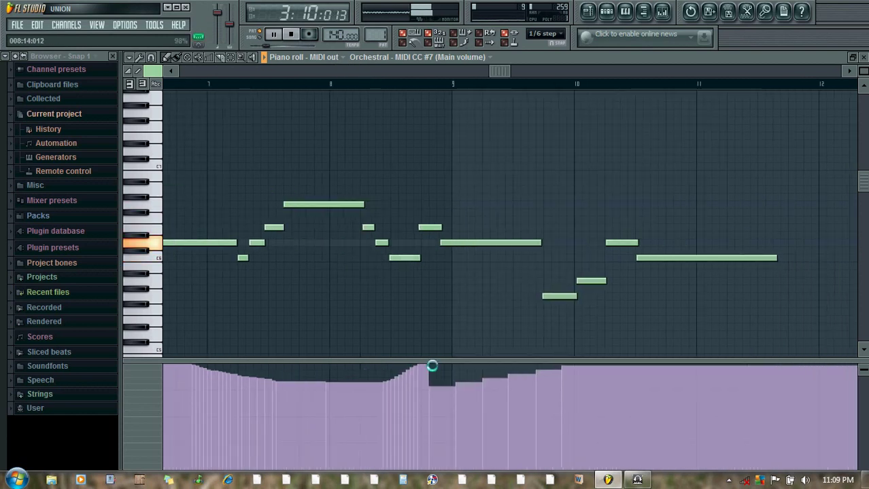
{"action": "mouse_move", "coordinate": [425, 365]}
{"action": "left_mouse_down"}
{"action": "mouse_move", "coordinate": [477, 363]}
{"action": "mouse_move", "coordinate": [548, 379]}
{"action": "mouse_move", "coordinate": [599, 362]}
{"action": "mouse_move", "coordinate": [621, 367]}
{"action": "mouse_move", "coordinate": [797, 469]}
{"action": "left_mouse_up"}
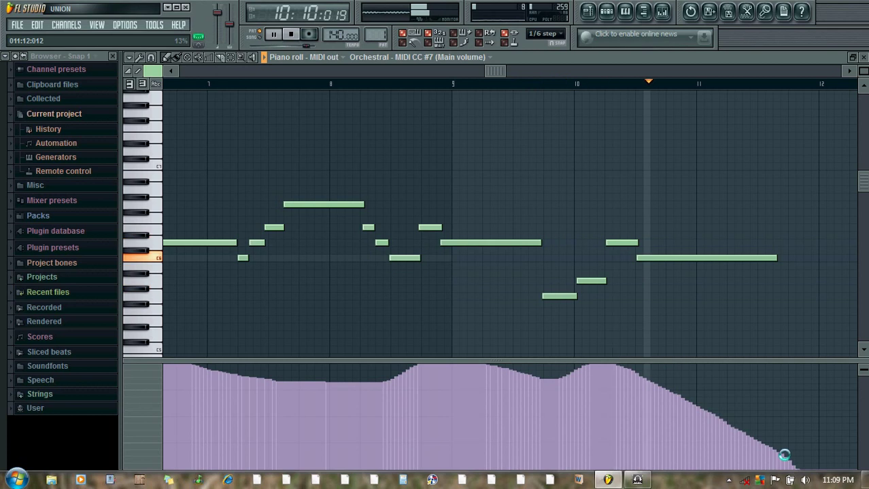
{"action": "key", "text": "space"}
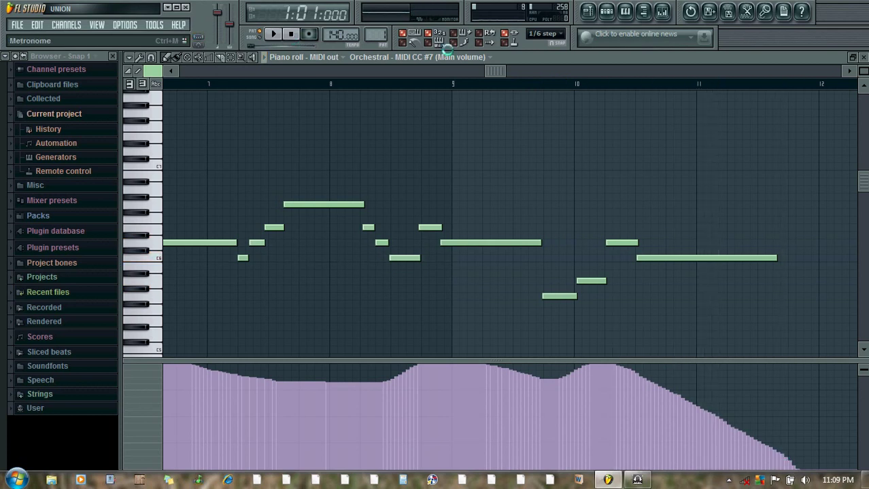
Step: Play the pattern to hear Flute Vibrato's volume follow the edited automation, then stop
{"action": "left_click", "coordinate": [863, 56]}
{"action": "left_click", "coordinate": [274, 30]}
{"action": "mouse_move", "coordinate": [658, 93]}
{"action": "left_mouse_down"}
{"action": "mouse_move", "coordinate": [636, 92]}
{"action": "mouse_move", "coordinate": [673, 98]}
{"action": "mouse_move", "coordinate": [611, 95]}
{"action": "mouse_move", "coordinate": [646, 94]}
{"action": "left_mouse_up"}
{"action": "left_click", "coordinate": [291, 33]}
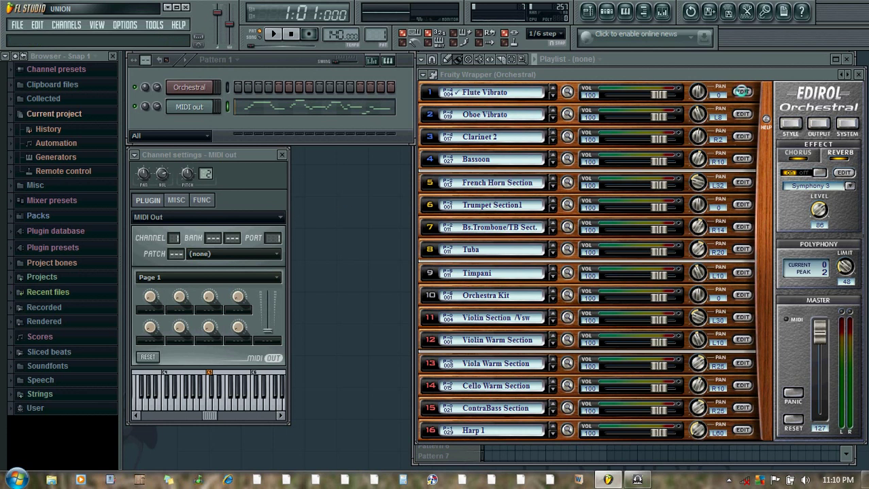
Step: Open the Flute Vibrato part editor and confirm Character is assigned to controller 18
{"action": "left_click", "coordinate": [741, 91]}
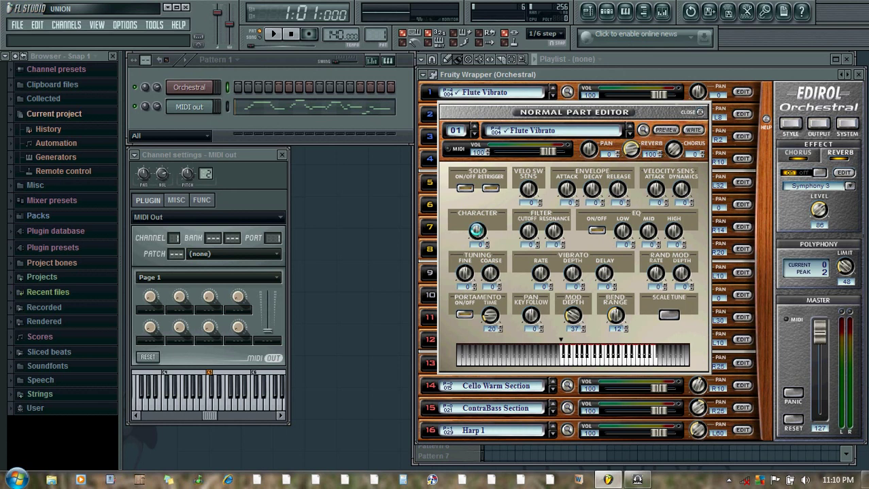
{"action": "right_click", "coordinate": [476, 232]}
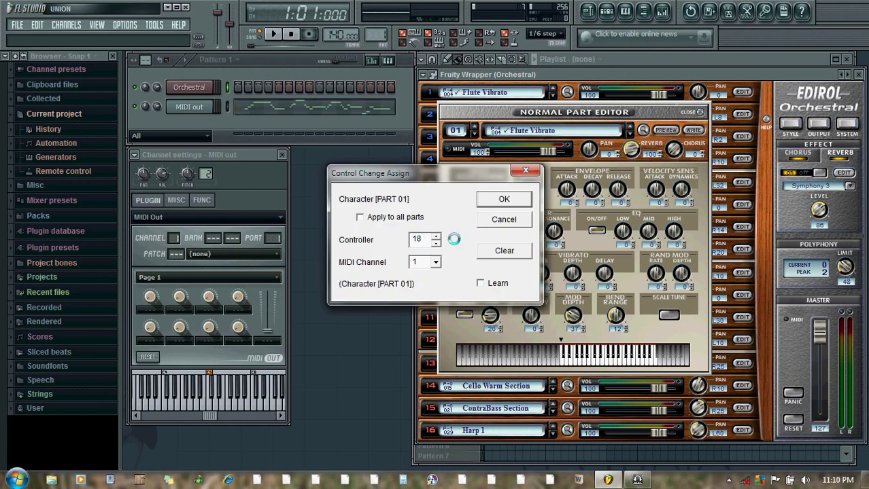
{"action": "left_click", "coordinate": [502, 199]}
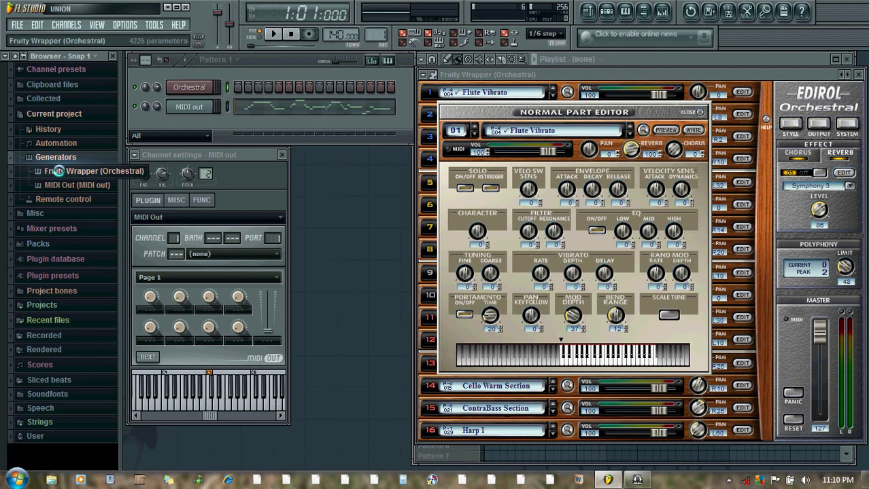
Step: Link the wrapper's MIDI CC #18 to a hardware controller
{"action": "left_click", "coordinate": [58, 172]}
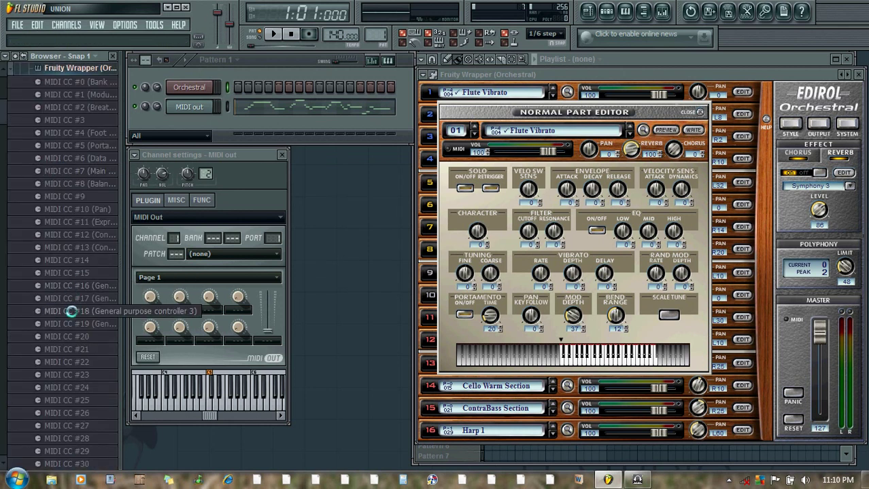
{"action": "right_click", "coordinate": [80, 311]}
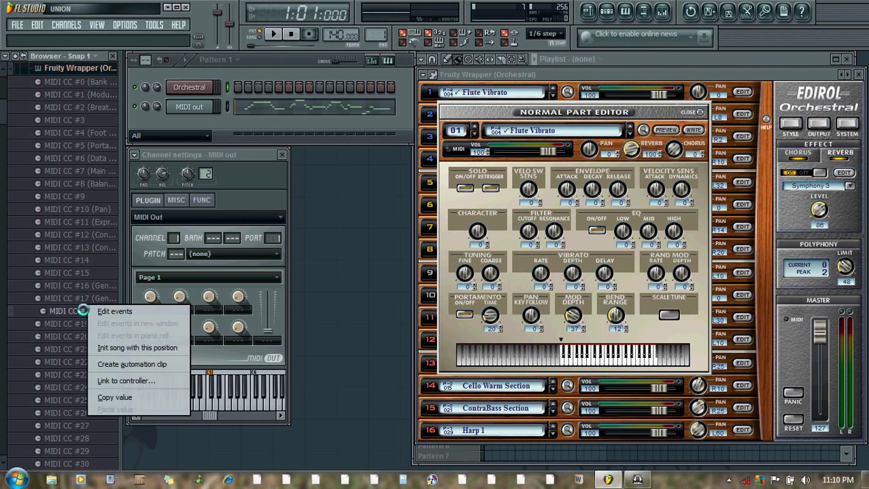
{"action": "left_click", "coordinate": [117, 379]}
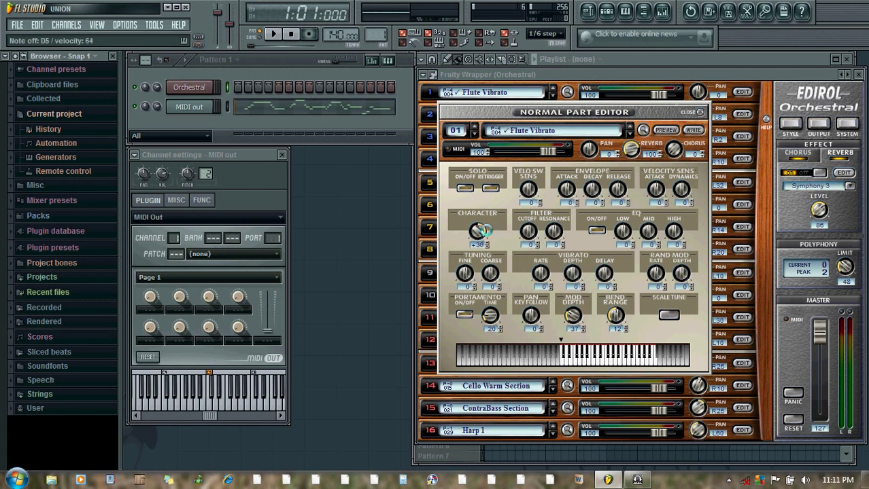
Step: Turn Flute Vibrato's Character knob down to -36
{"action": "left_click_drag", "start_coordinate": [484, 230], "coordinate": [483, 230]}
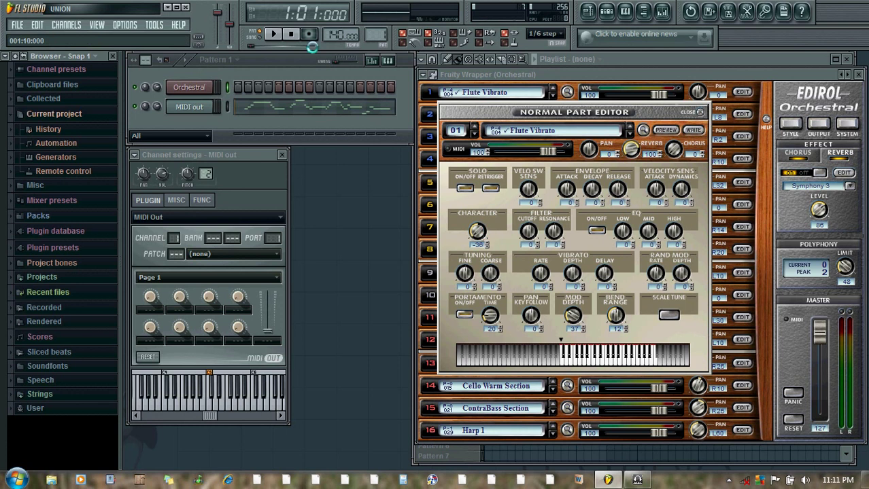
Step: Record the flute's Character sweep from -24 to -1 during playback, then replay it
{"action": "left_click", "coordinate": [309, 33]}
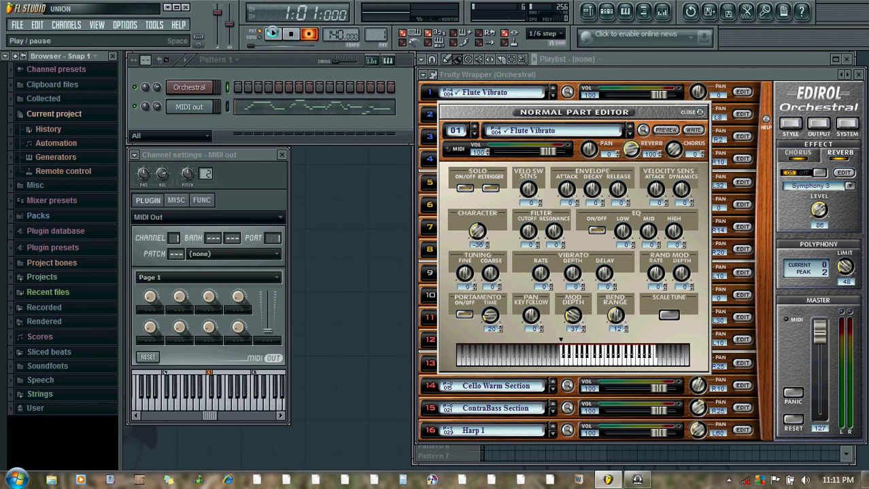
{"action": "left_click", "coordinate": [272, 34]}
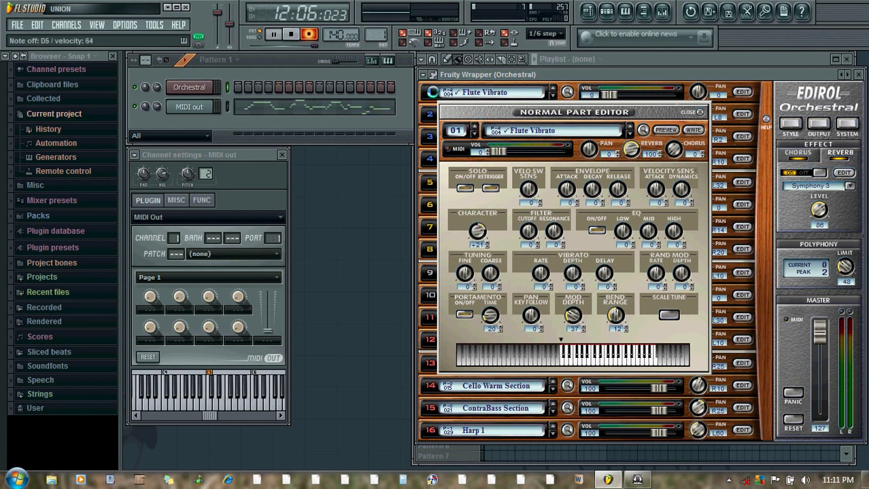
{"action": "left_click", "coordinate": [279, 33]}
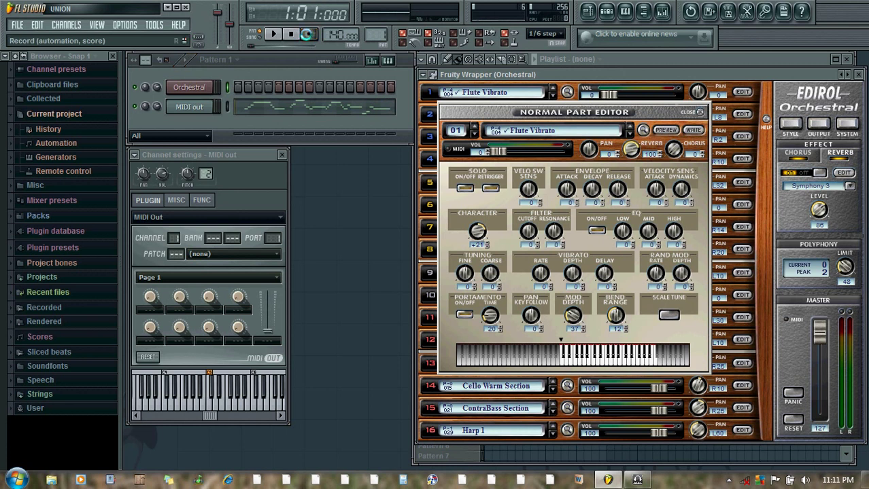
{"action": "left_click", "coordinate": [270, 33]}
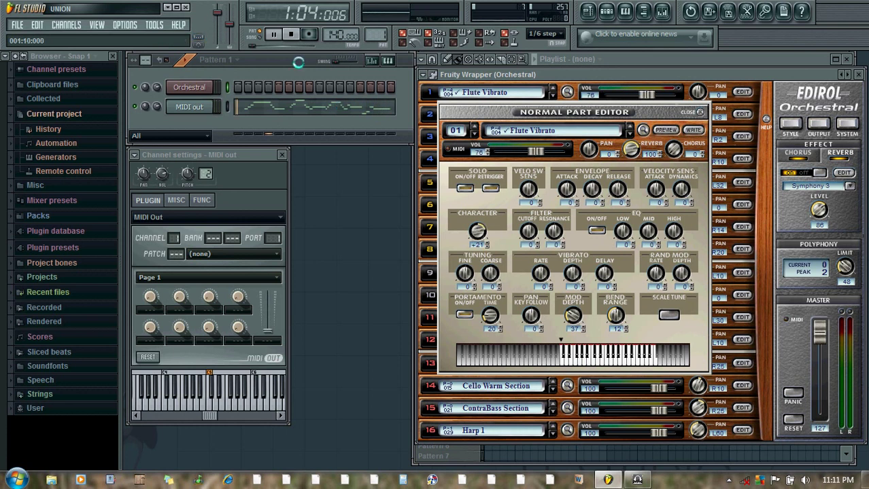
Step: Stop playback and confirm Vibrato Delay is assigned to controller 78 on MIDI channel 1
{"action": "left_click", "coordinate": [289, 34]}
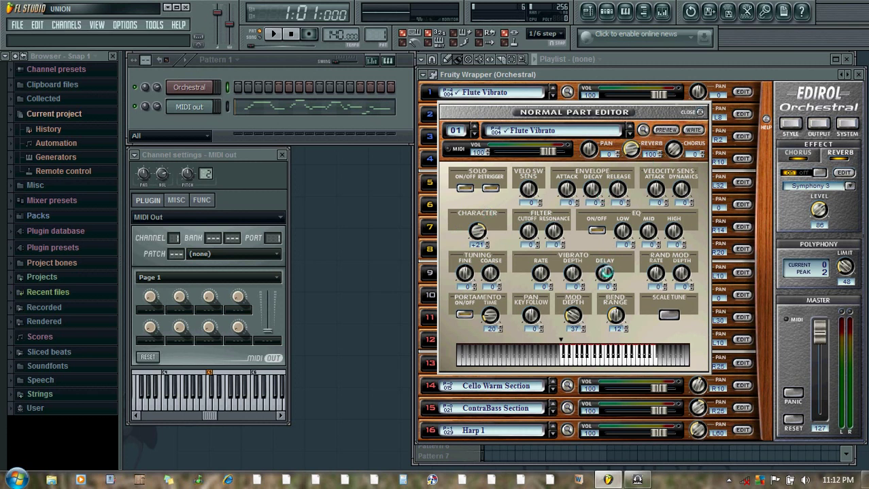
{"action": "right_click", "coordinate": [603, 271]}
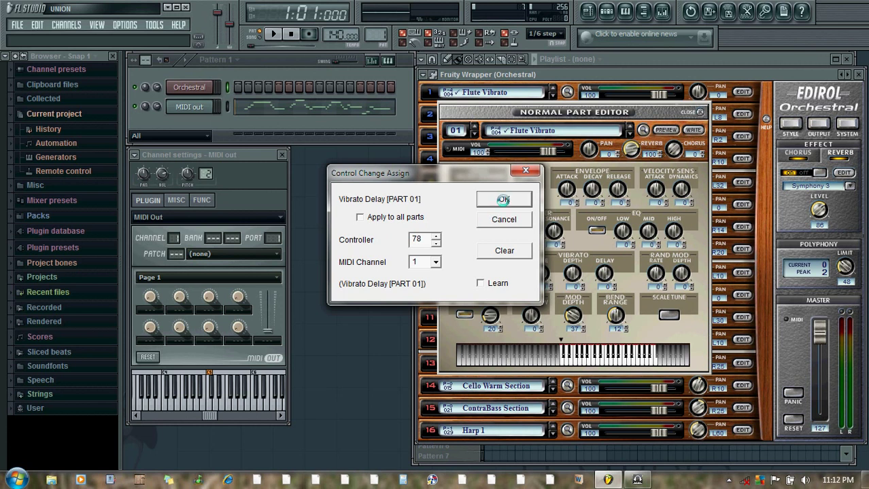
{"action": "left_click", "coordinate": [504, 219]}
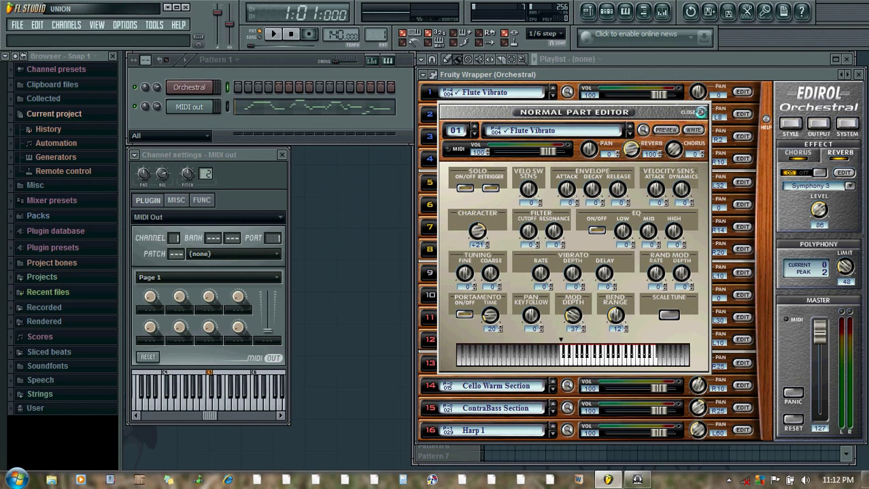
Step: Close Flute Vibrato's Normal Part Editor to show the 16-part Orchestral panel
{"action": "left_click", "coordinate": [698, 112]}
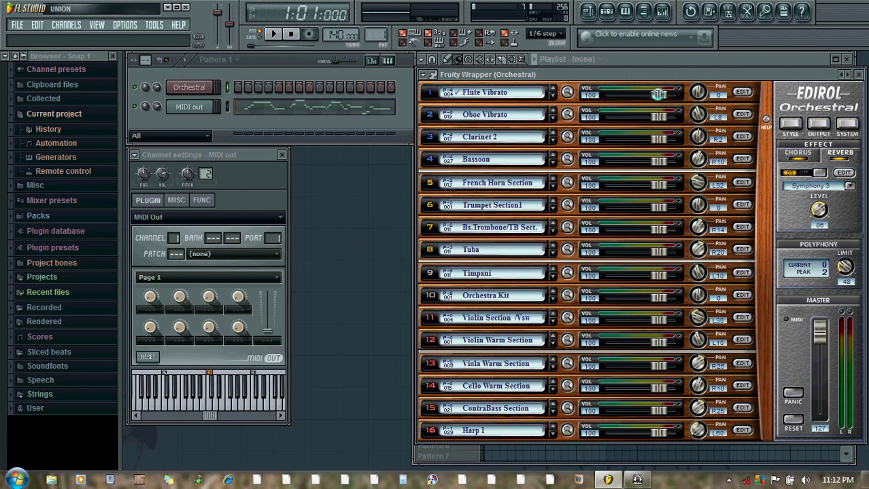